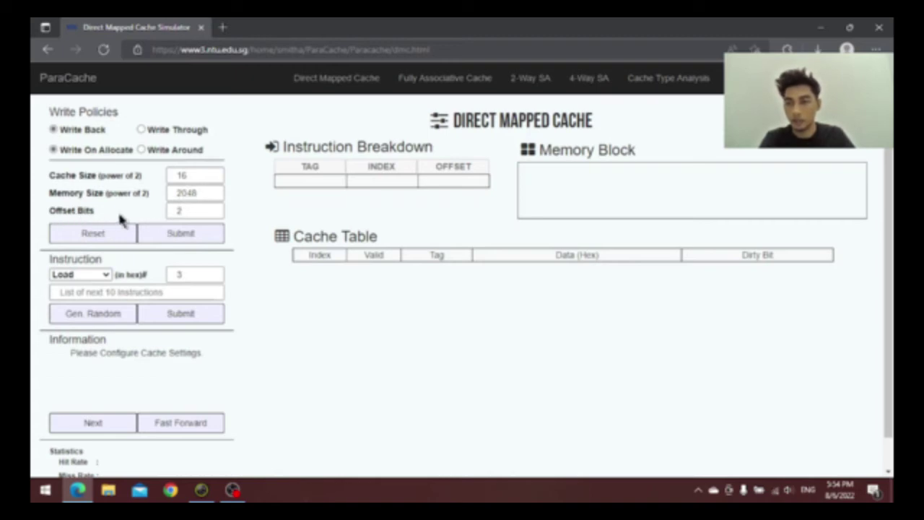
# Submit the cache settings (cache size 16, memory size 2048, 2 offset bits) and enter the instruction list 3,4,B,0,7,A,2A,C,5
pyautogui.click(194, 237)
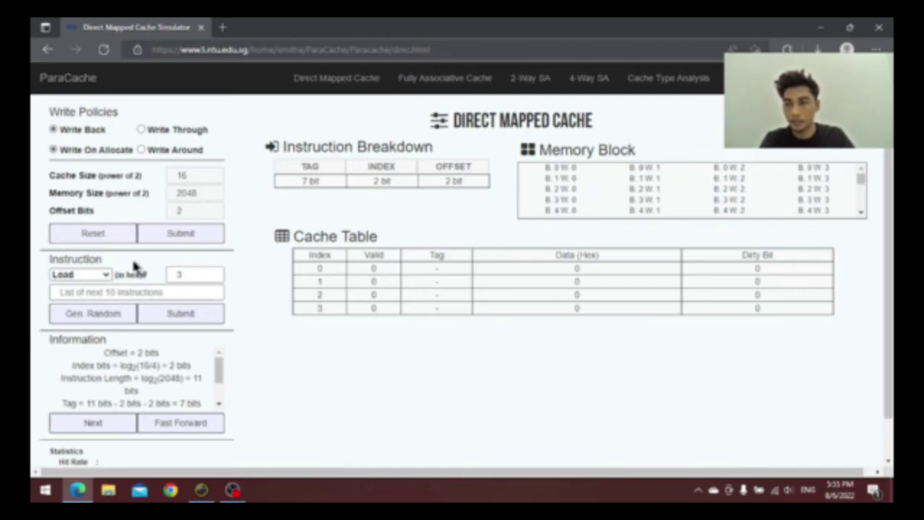
pyautogui.click(85, 292)
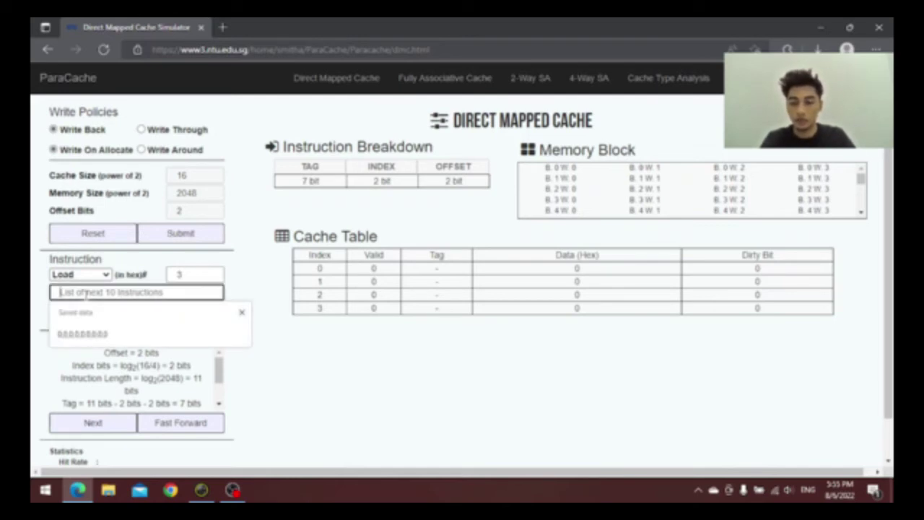
pyautogui.write('3,4,B,0,7,A,9,A,C,5')
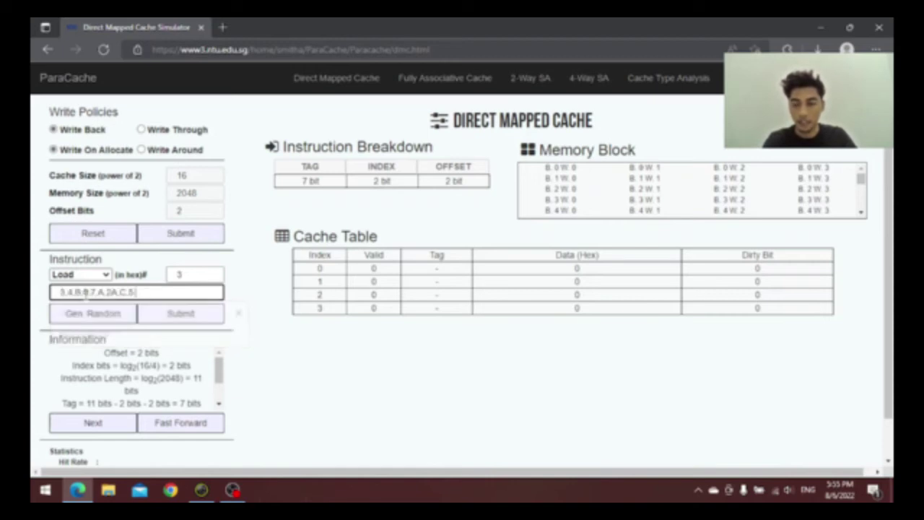
pyautogui.click(78, 305)
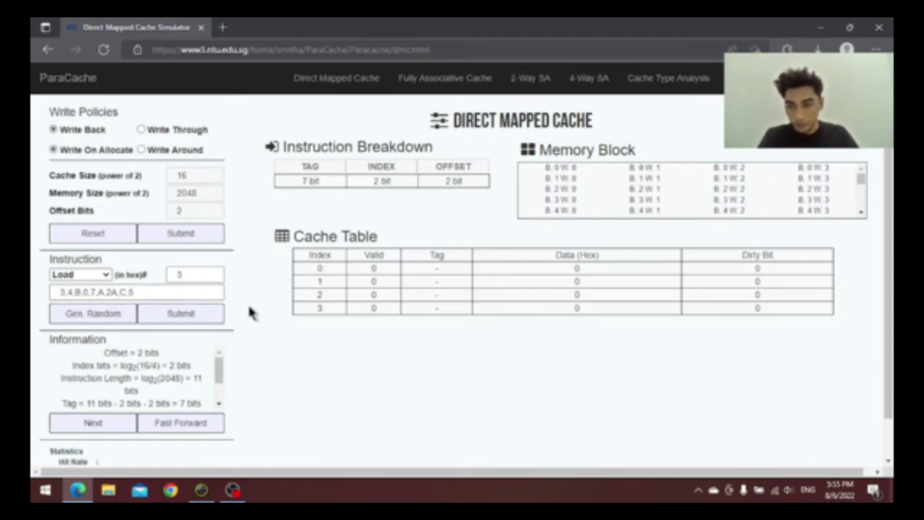
# Submit the Load instruction for hex address 3 and advance the simulation stage by stage until its cycle is complete
pyautogui.click(202, 317)
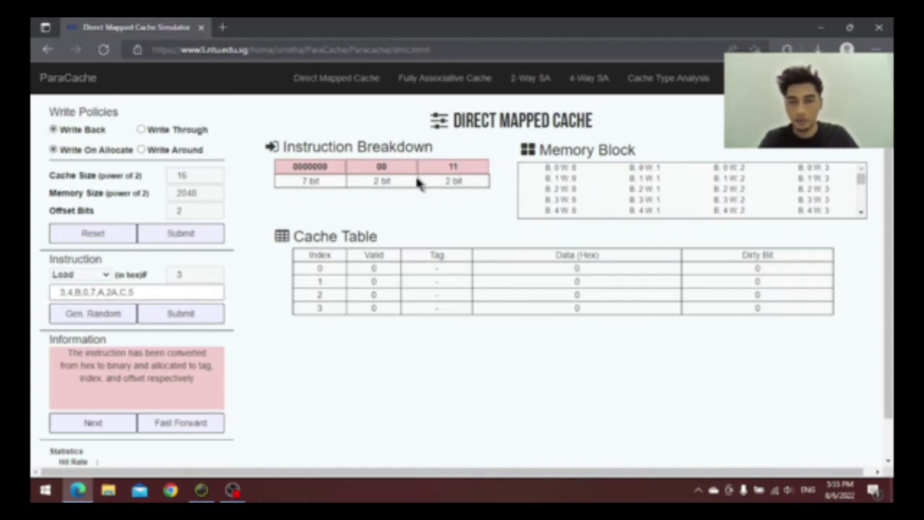
pyautogui.scroll(-1, 98, 407)
pyautogui.scroll(1, 97, 380)
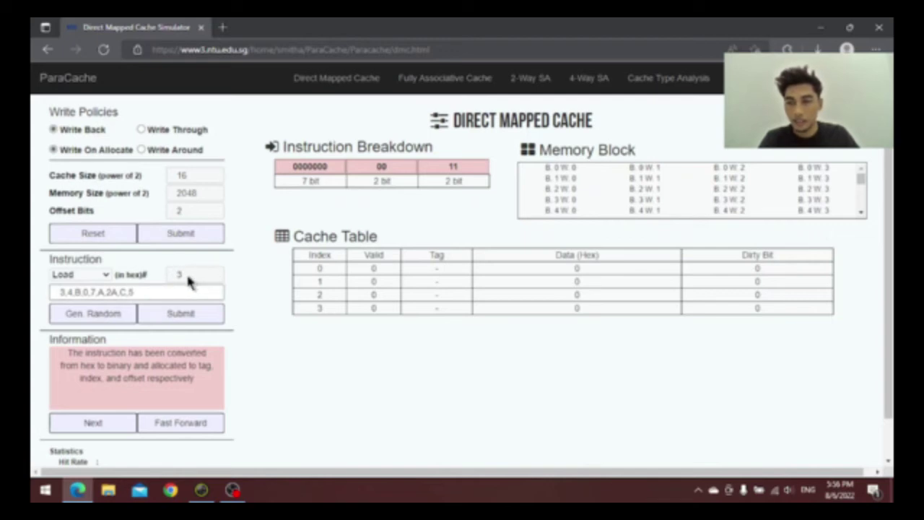
pyautogui.click(97, 426)
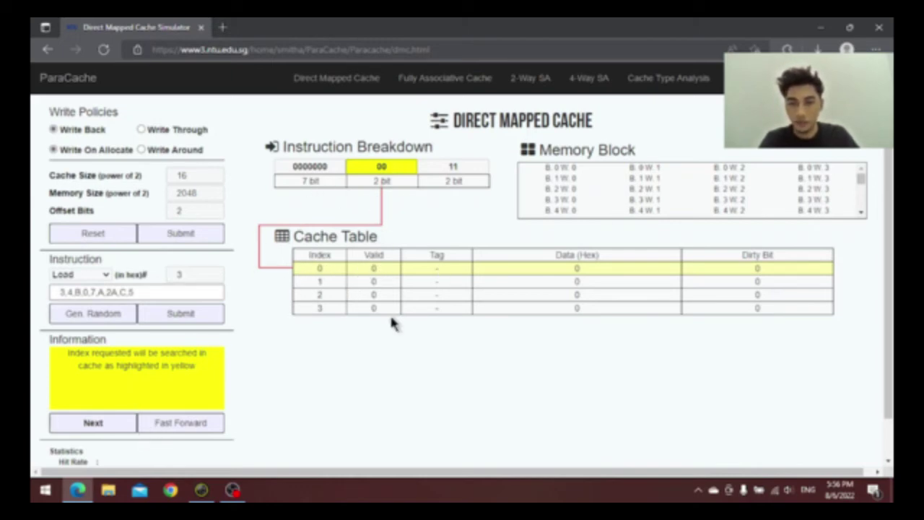
pyautogui.click(107, 426)
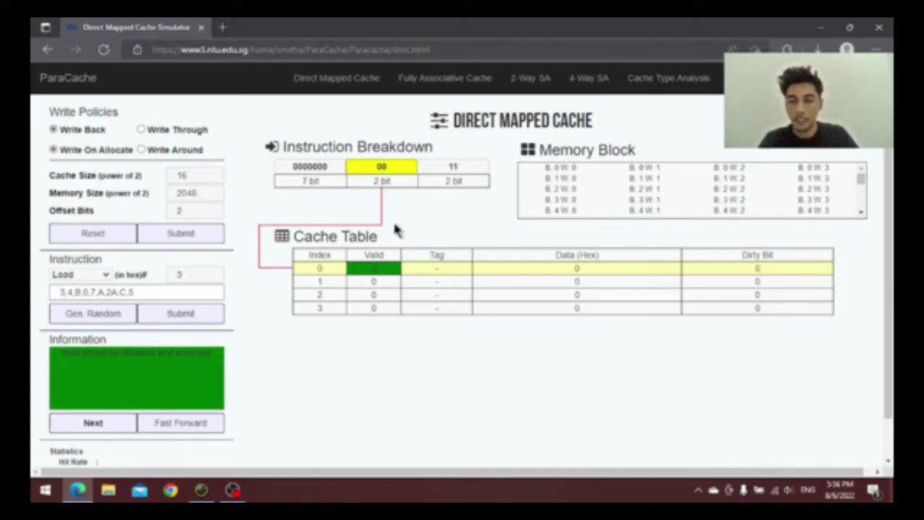
pyautogui.click(93, 424)
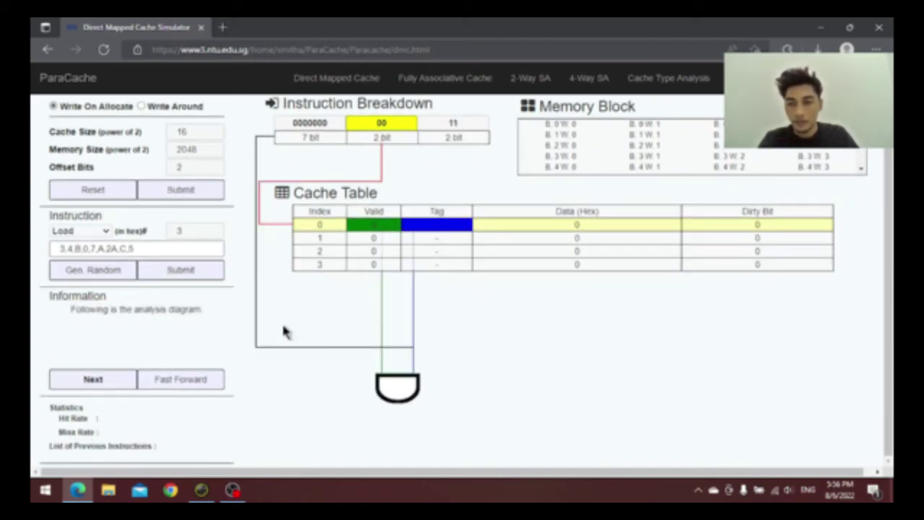
pyautogui.scroll(1, 249, 309)
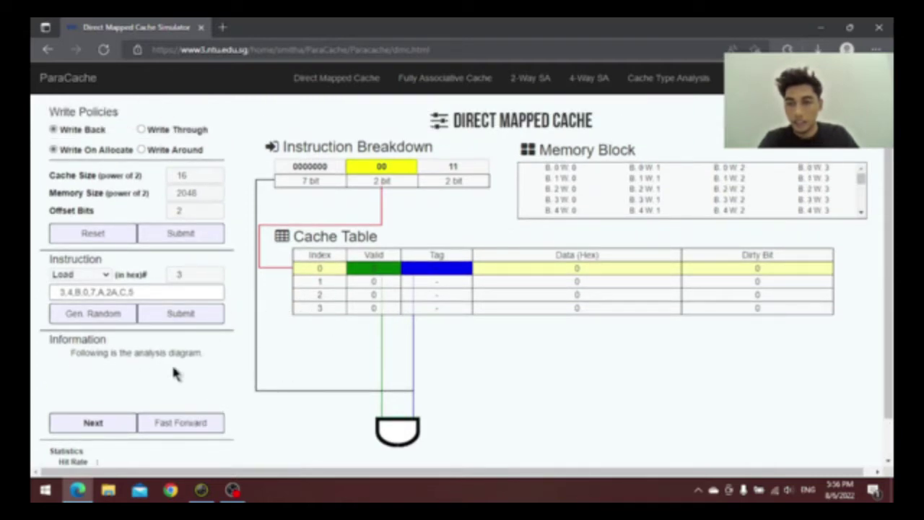
pyautogui.click(93, 427)
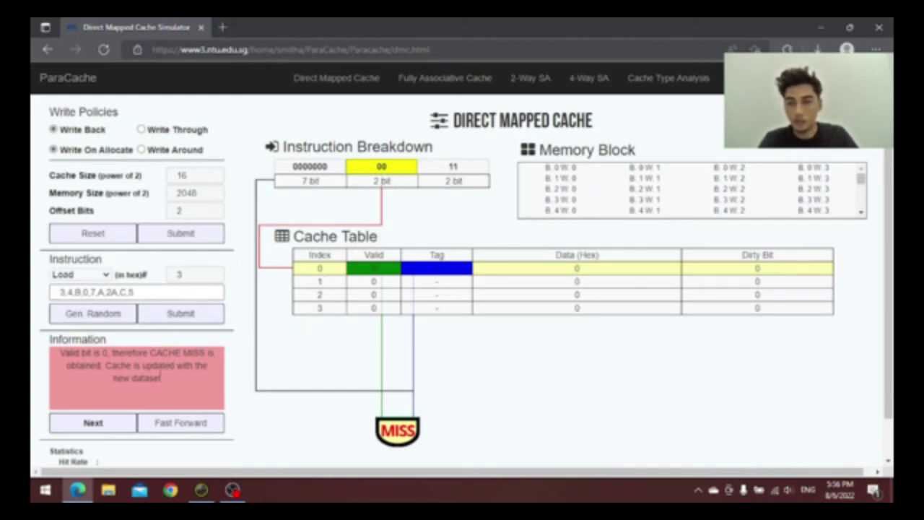
pyautogui.click(89, 424)
pyautogui.scroll(-1, 181, 390)
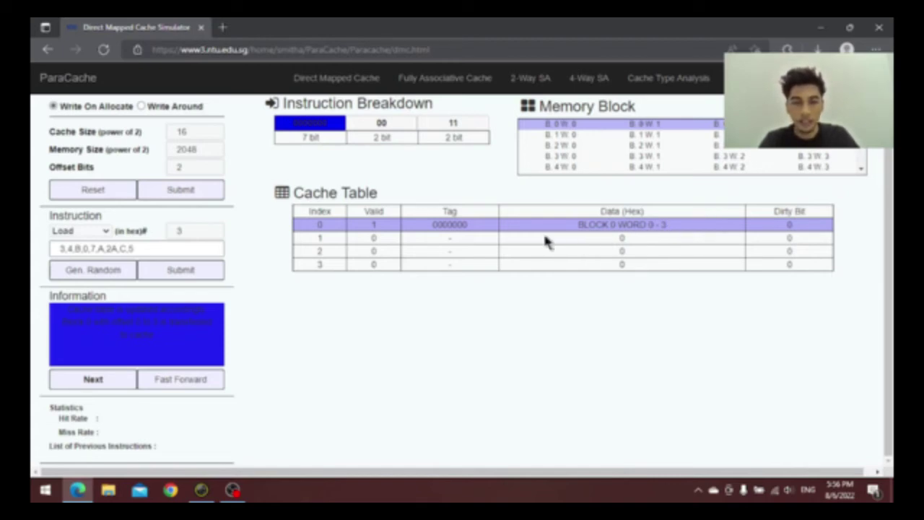
pyautogui.click(79, 380)
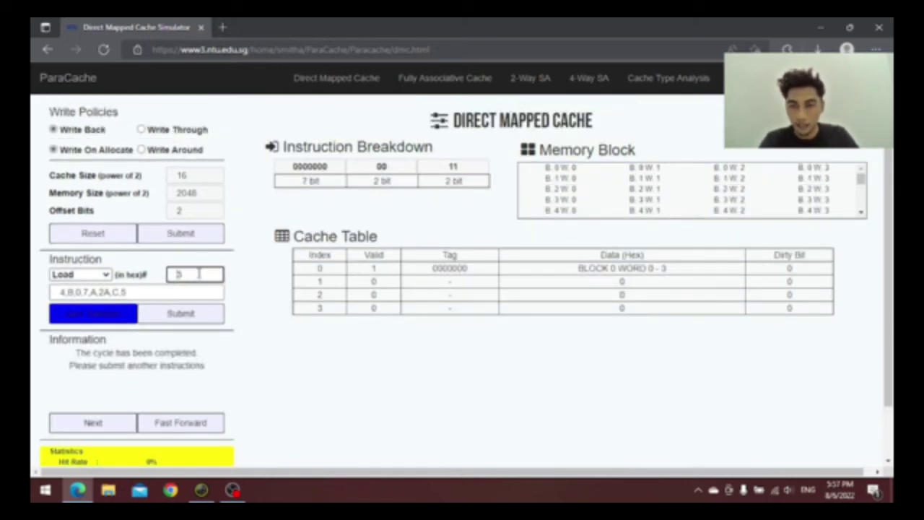
# Submit Load 3 a second time and advance through every stage of its cycle
pyautogui.click(177, 316)
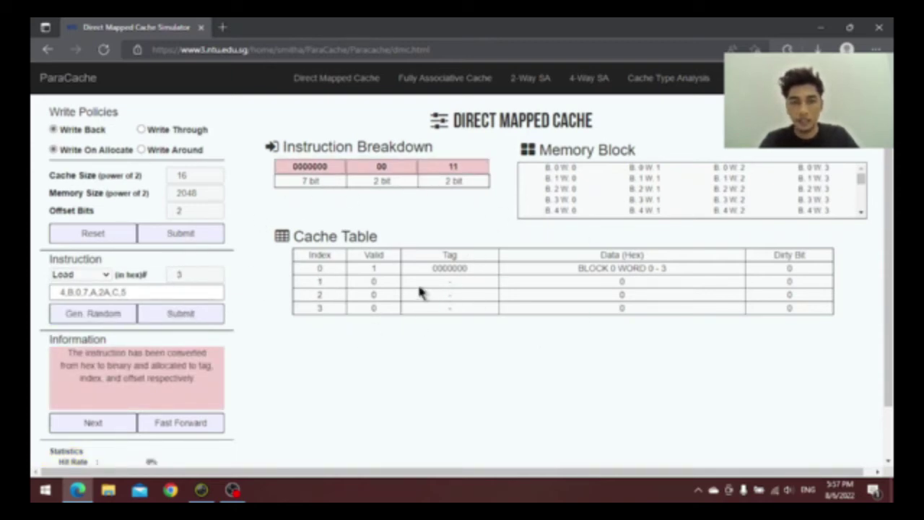
pyautogui.click(101, 426)
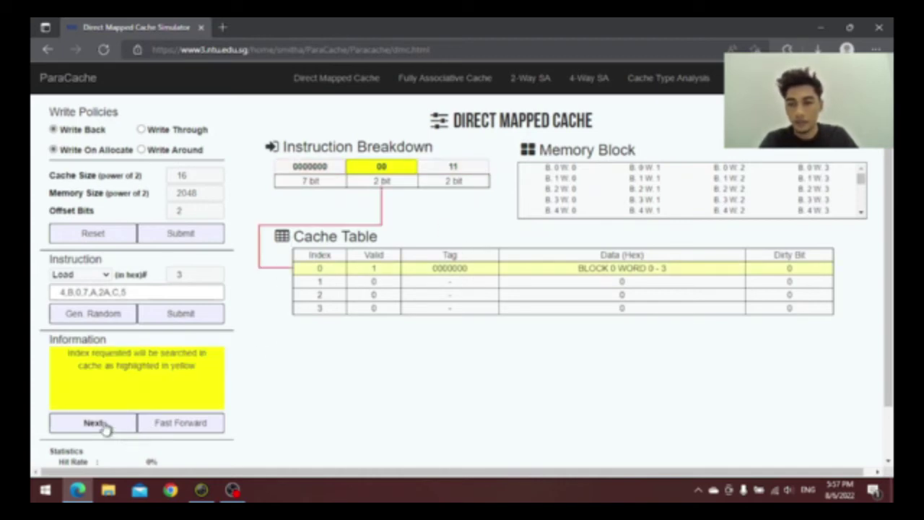
pyautogui.click(89, 426)
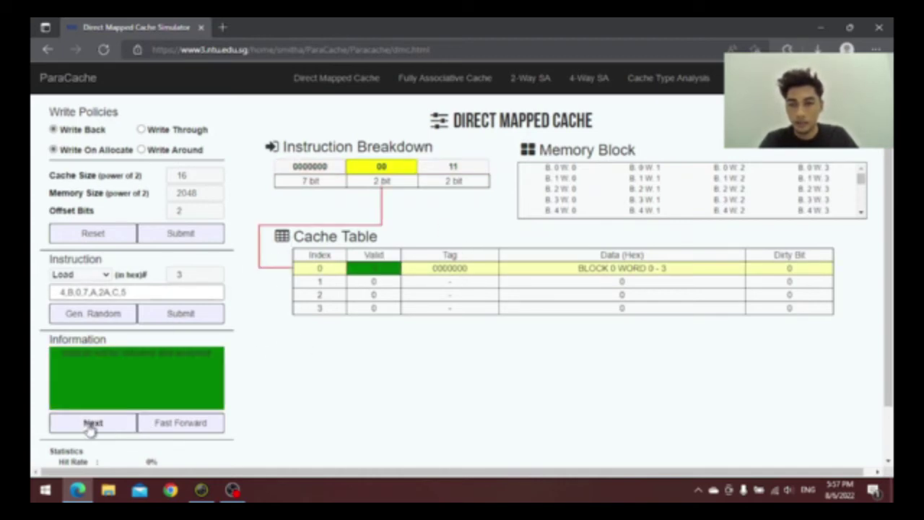
pyautogui.click(91, 426)
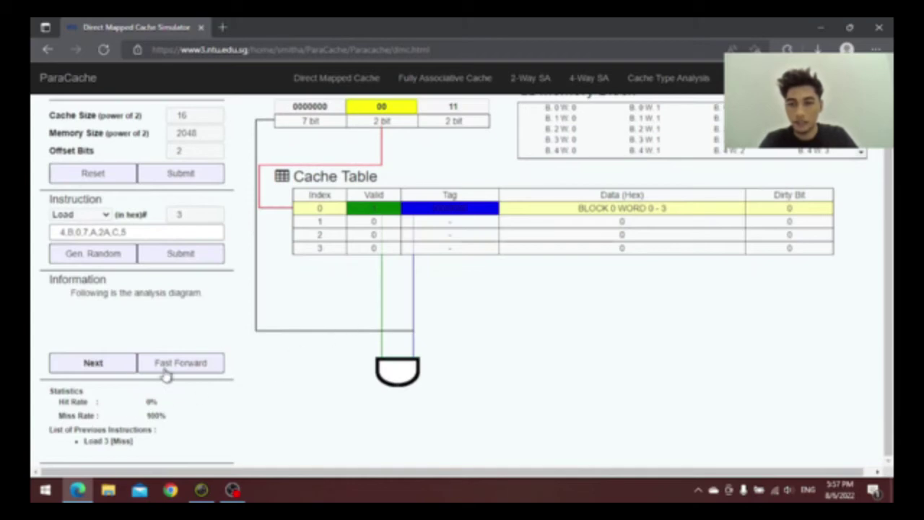
pyautogui.click(113, 367)
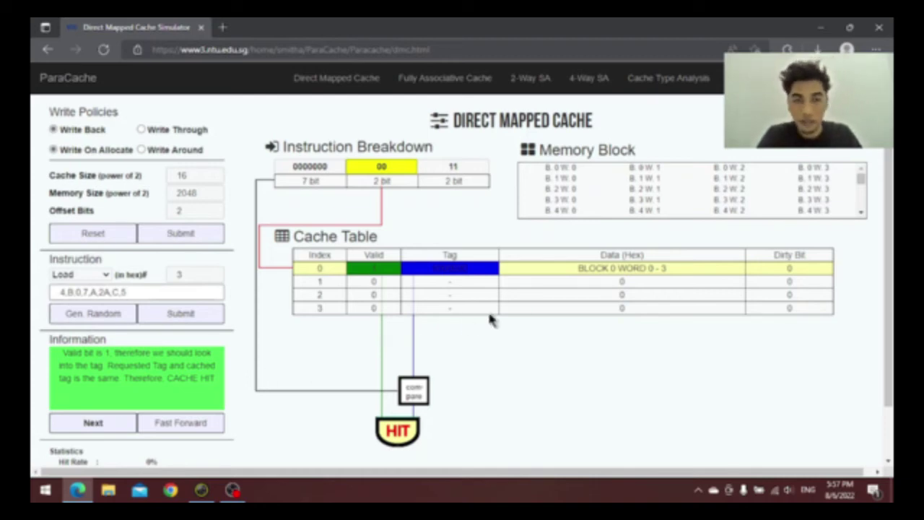
pyautogui.click(127, 426)
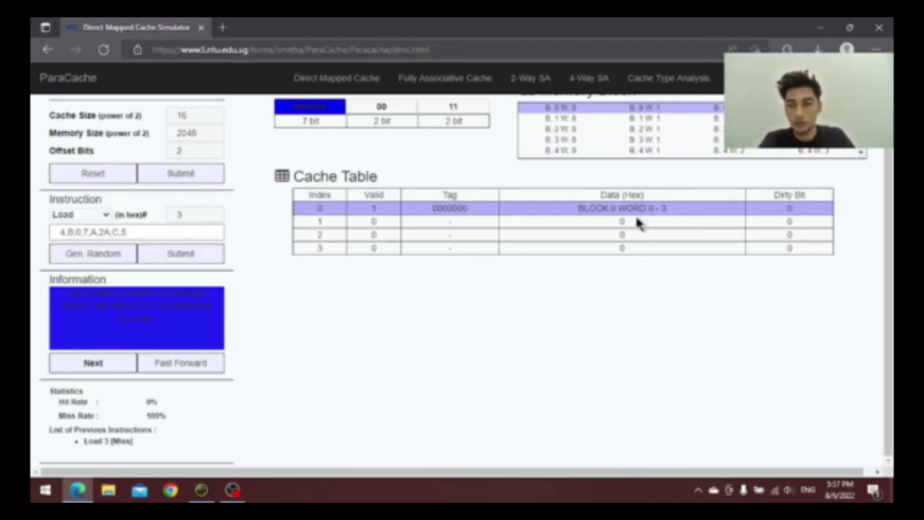
pyautogui.click(73, 362)
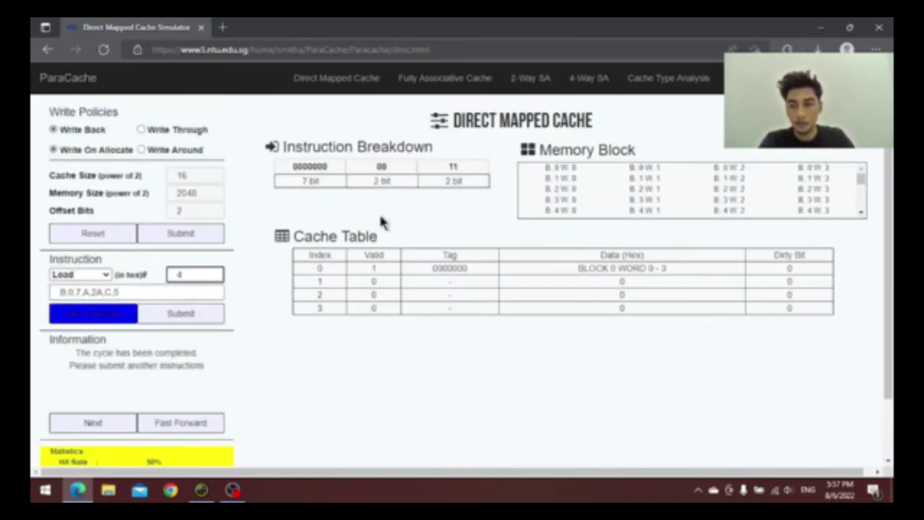
# Submit the Load instruction for hex address 4 and advance through its whole cycle
pyautogui.click(175, 320)
pyautogui.click(93, 424)
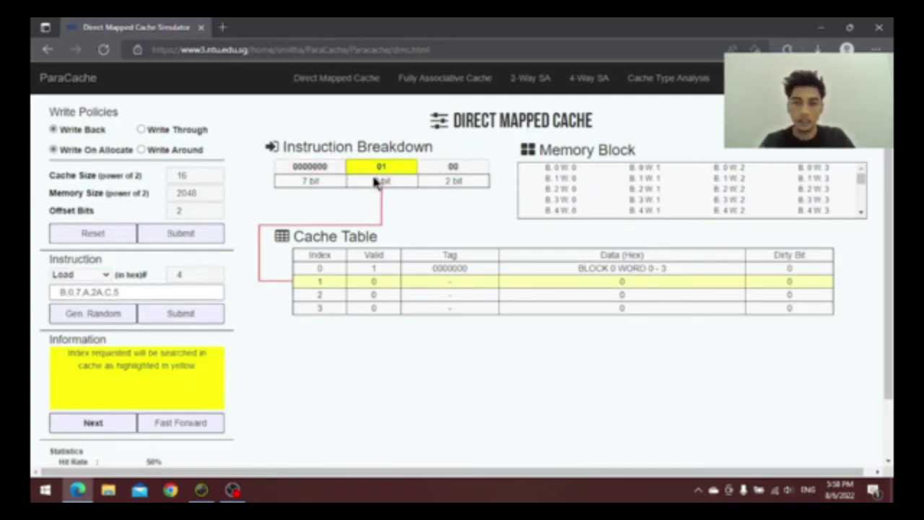
pyautogui.click(105, 426)
pyautogui.click(104, 426)
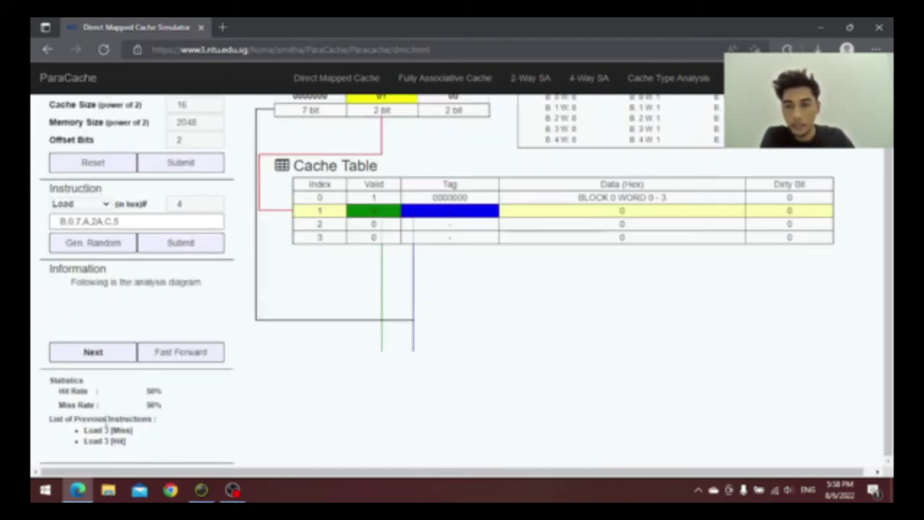
pyautogui.click(103, 353)
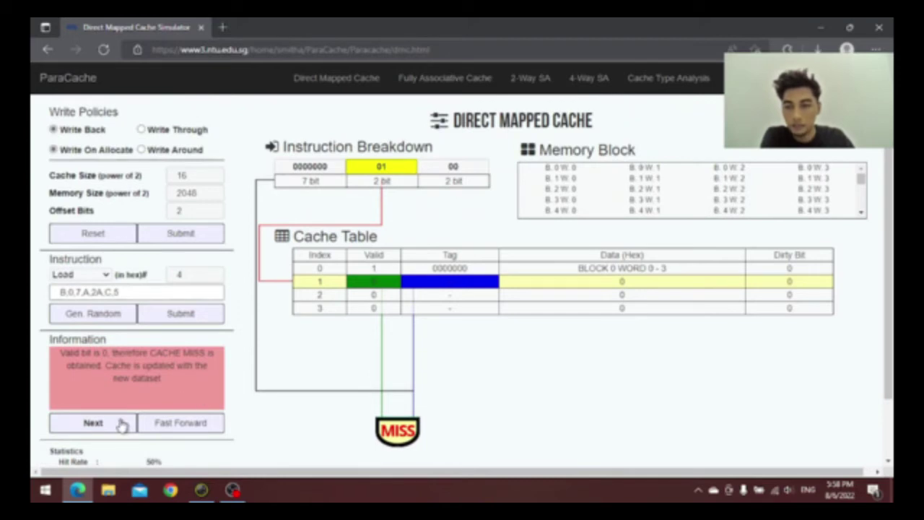
pyautogui.click(123, 426)
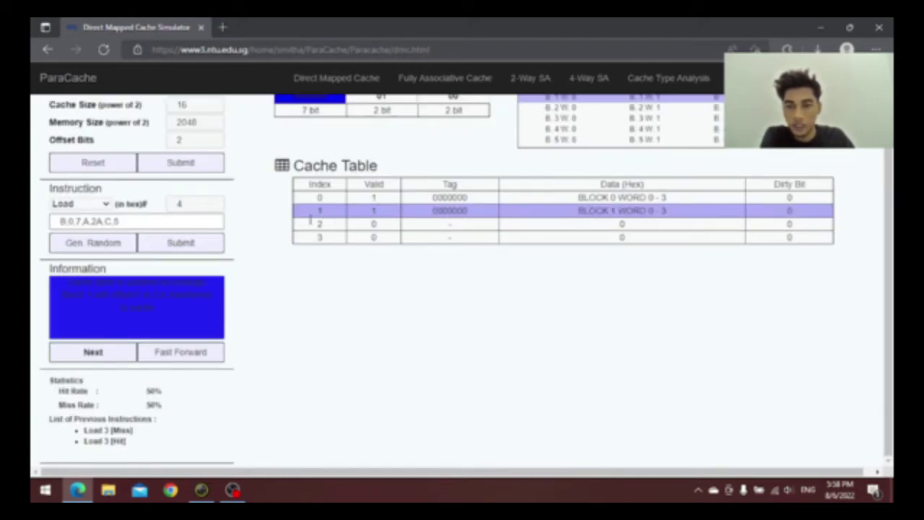
pyautogui.click(92, 352)
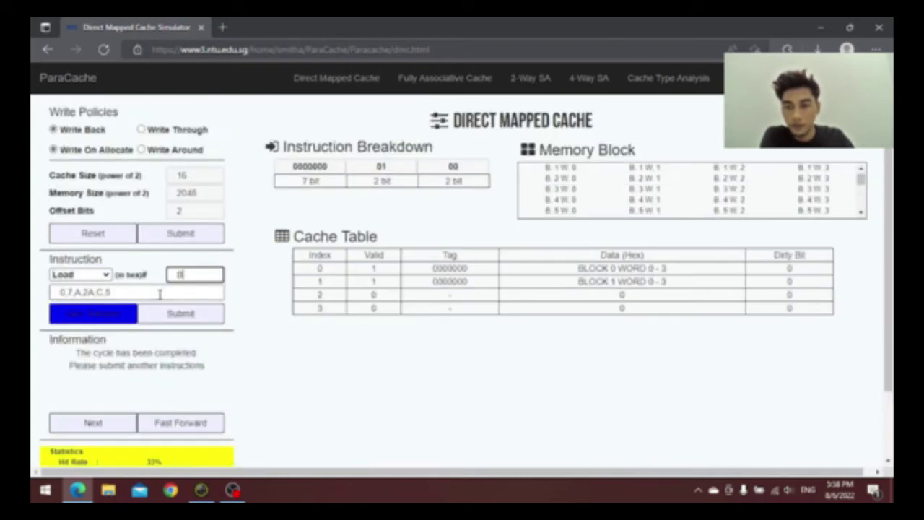
# Submit the Load instruction for hex address B and advance through its whole cycle
pyautogui.click(187, 318)
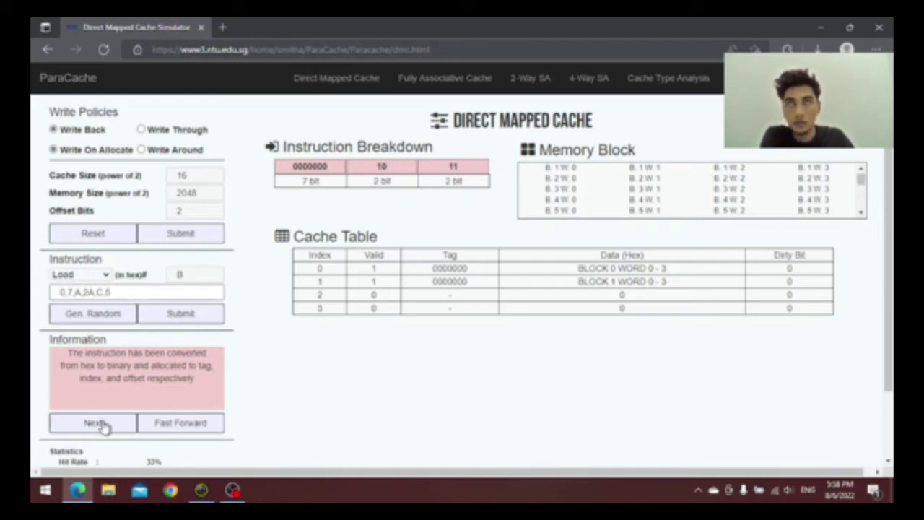
pyautogui.click(93, 423)
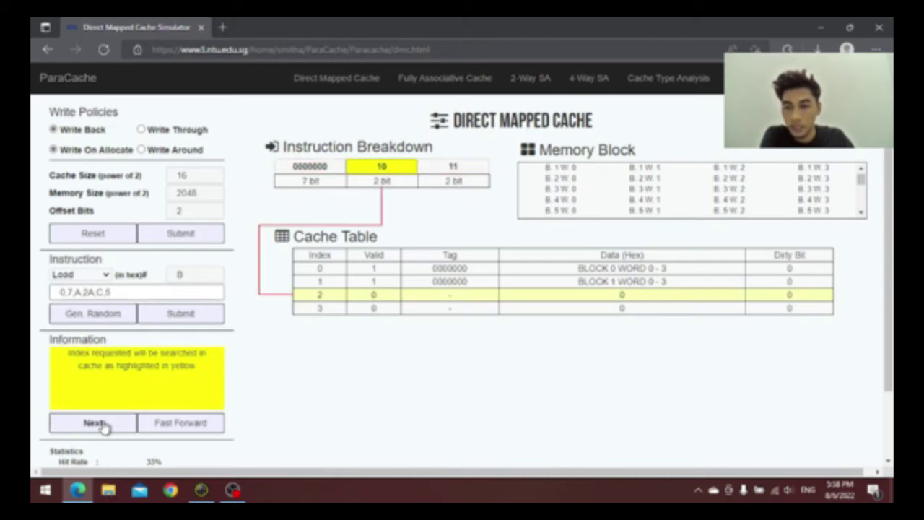
pyautogui.click(103, 424)
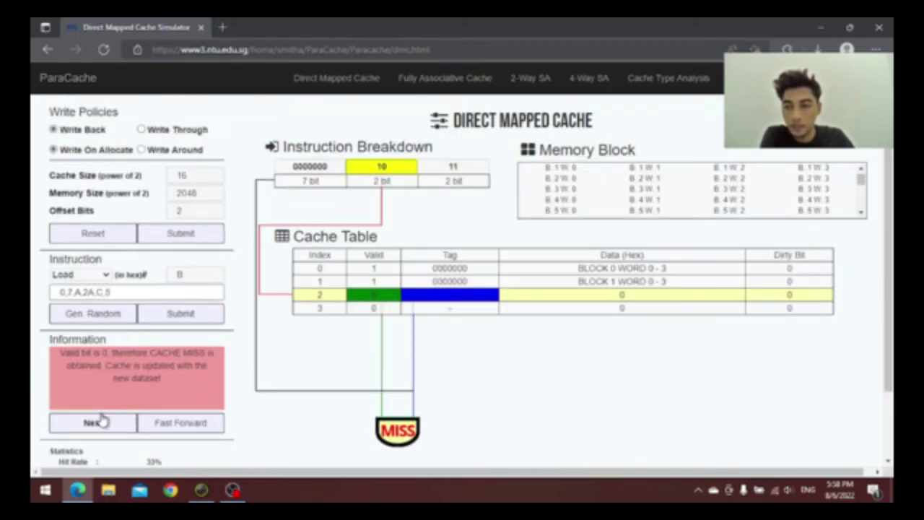
pyautogui.click(98, 423)
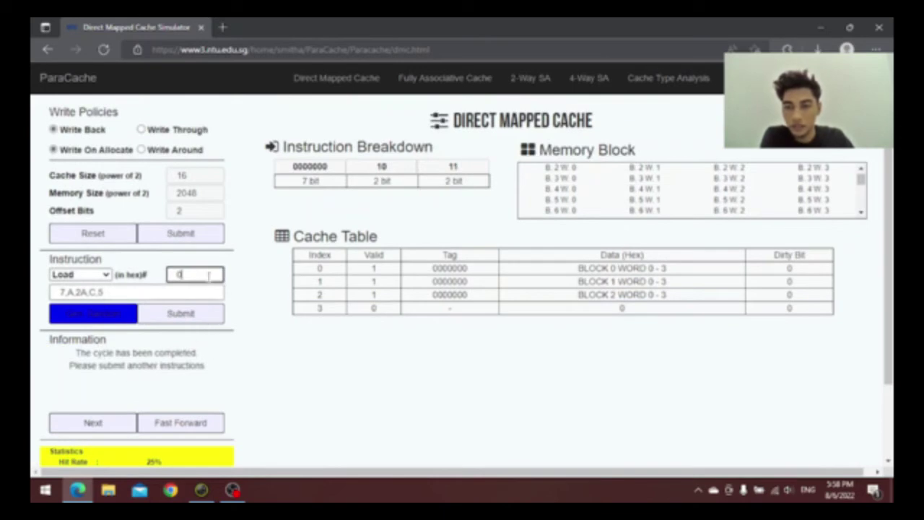
# Submit the Load instruction for hex address 0 and advance through its whole cycle
pyautogui.click(202, 318)
pyautogui.click(108, 426)
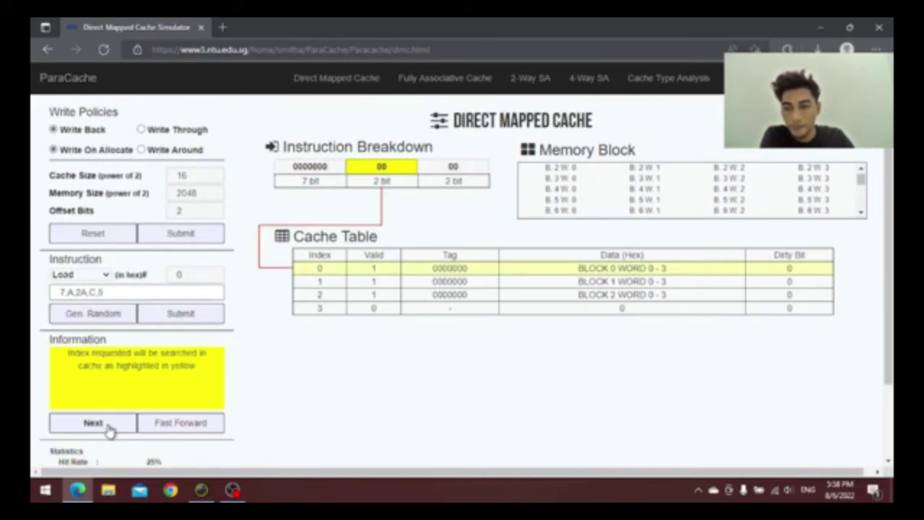
pyautogui.click(109, 426)
pyautogui.scroll(-2, 108, 426)
pyautogui.scroll(2, 326, 274)
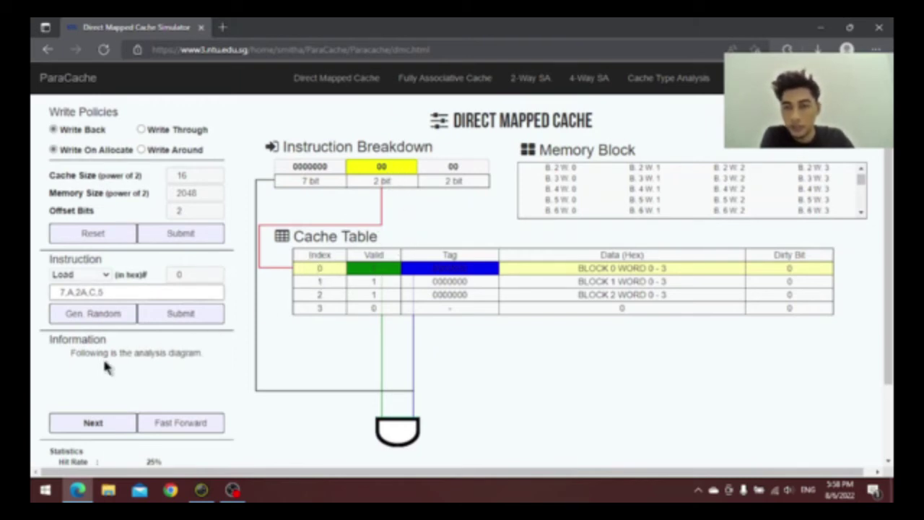
pyautogui.click(95, 425)
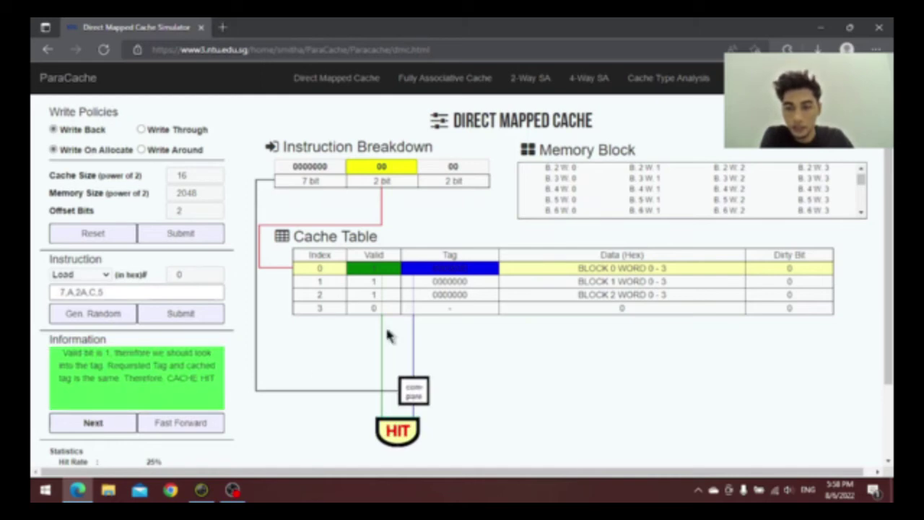
pyautogui.click(93, 422)
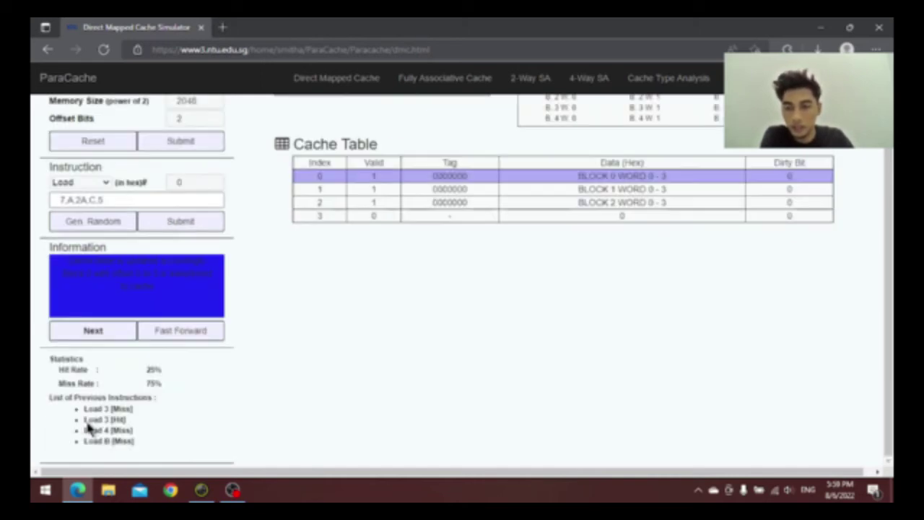
pyautogui.click(99, 339)
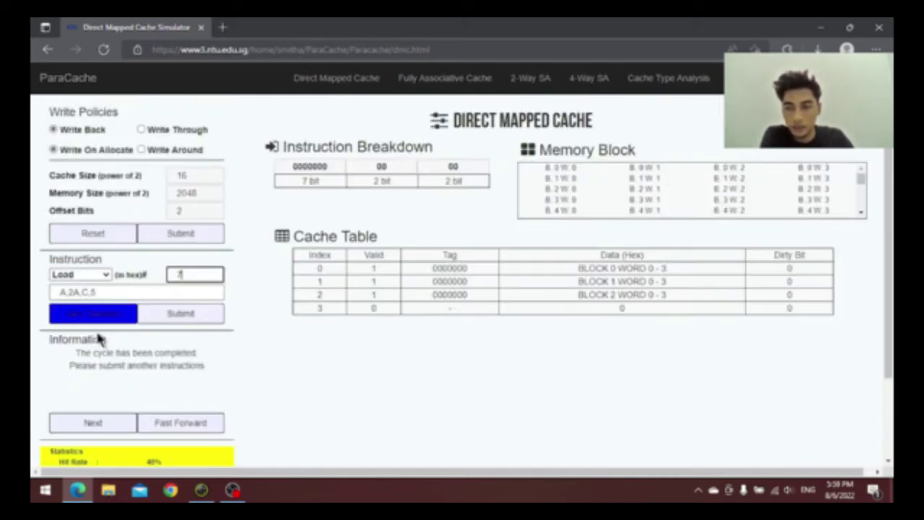
# Submit the Load instruction for hex address 7 and advance through its whole cycle
pyautogui.click(201, 318)
pyautogui.click(84, 423)
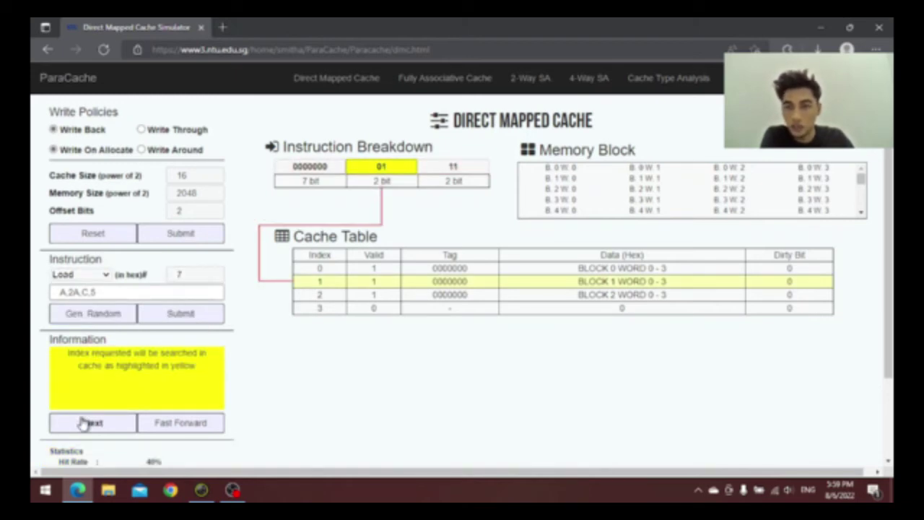
pyautogui.click(85, 422)
pyautogui.click(84, 423)
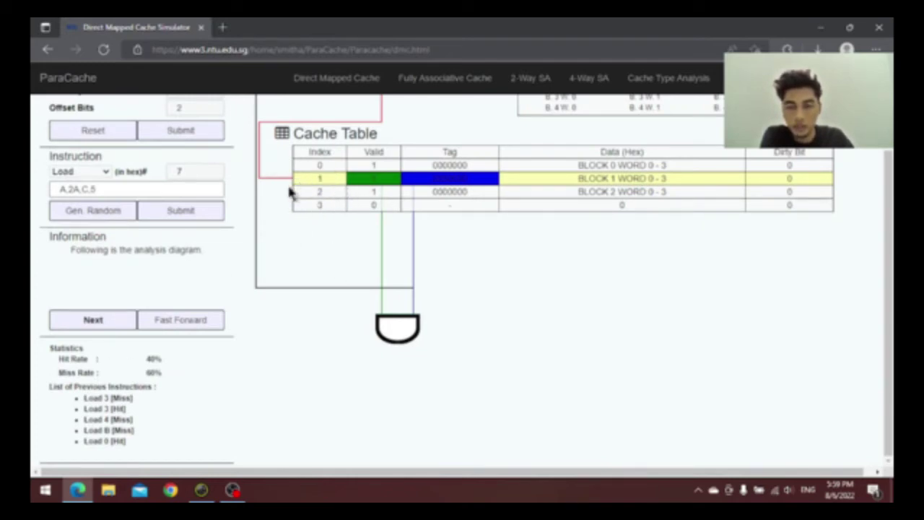
pyautogui.click(113, 326)
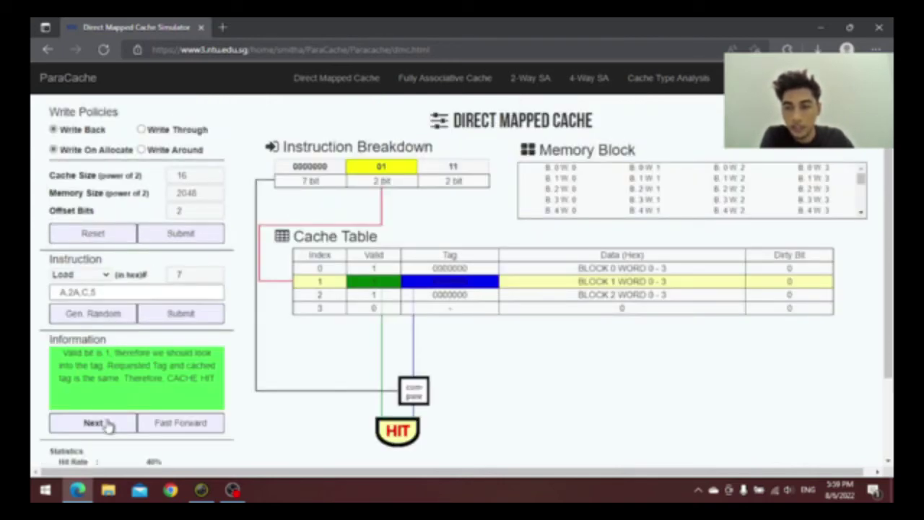
pyautogui.click(107, 323)
pyautogui.click(108, 331)
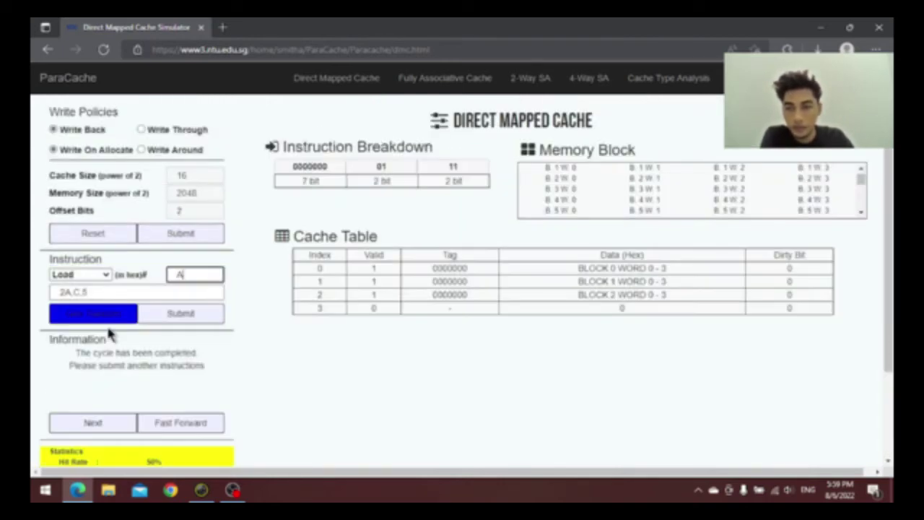
# Submit the Load instruction for hex address A and advance through its whole cycle
pyautogui.click(186, 315)
pyautogui.click(101, 423)
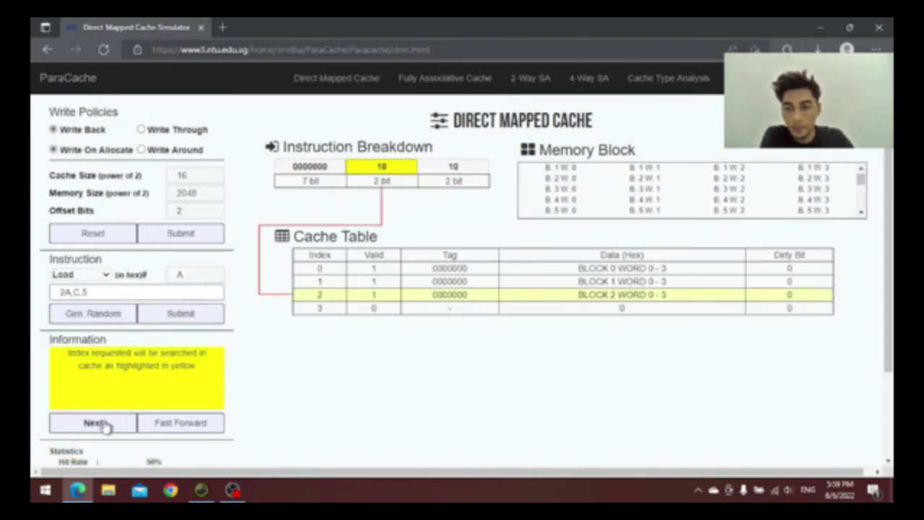
pyautogui.click(101, 424)
pyautogui.click(103, 423)
pyautogui.click(104, 312)
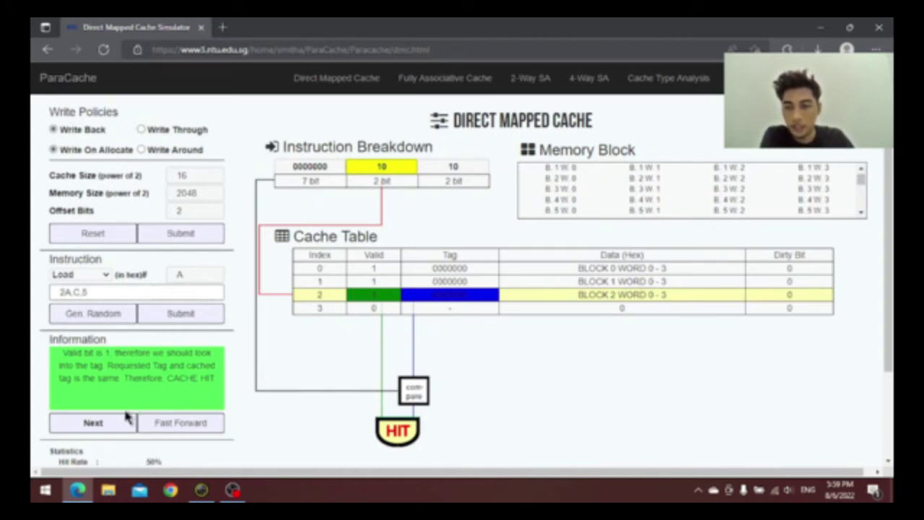
pyautogui.click(110, 425)
pyautogui.click(119, 325)
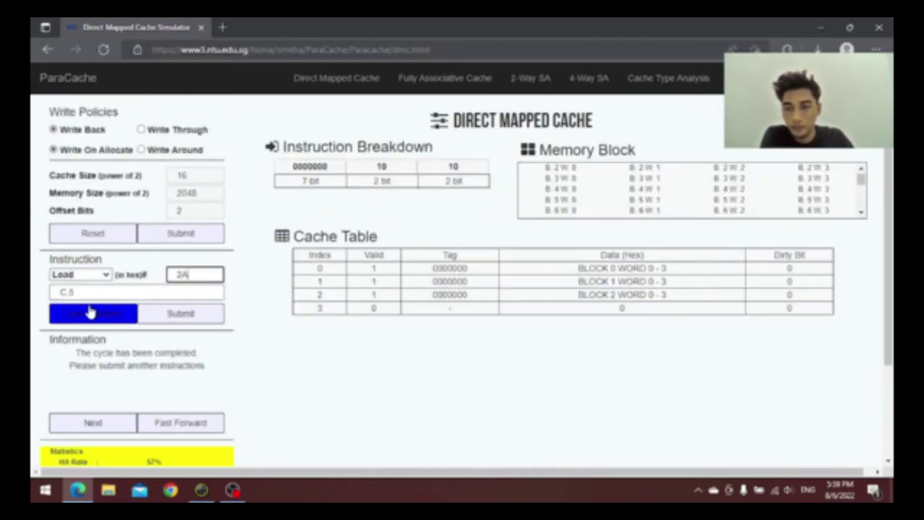
# Submit the Load instruction for hex address 2A and advance through its whole cycle
pyautogui.click(180, 316)
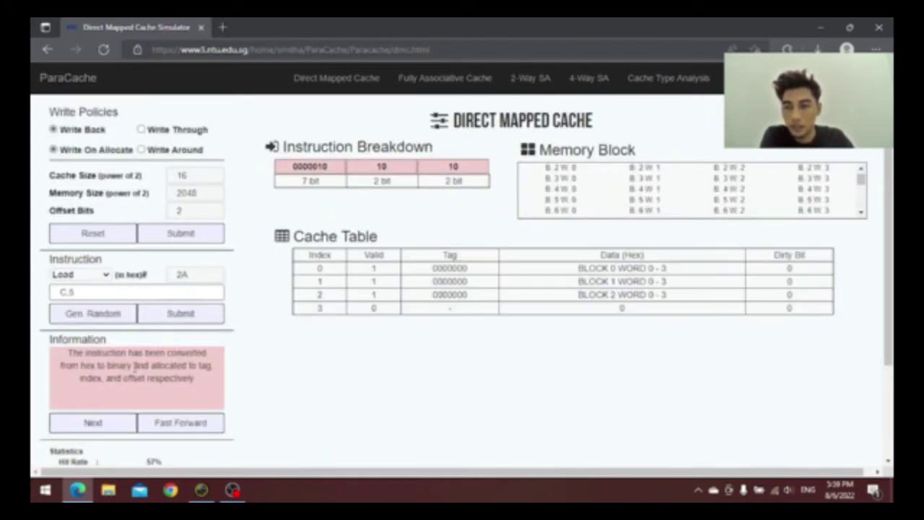
pyautogui.click(103, 429)
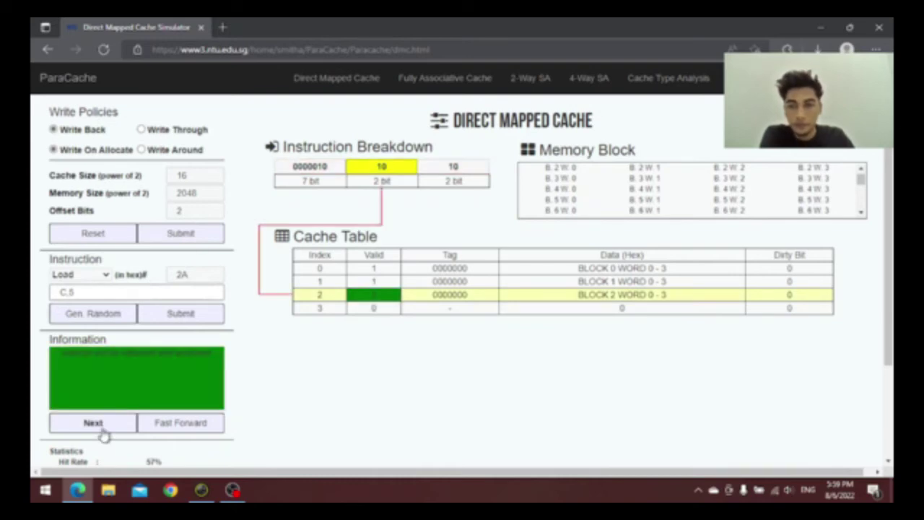
pyautogui.click(103, 431)
pyautogui.click(115, 308)
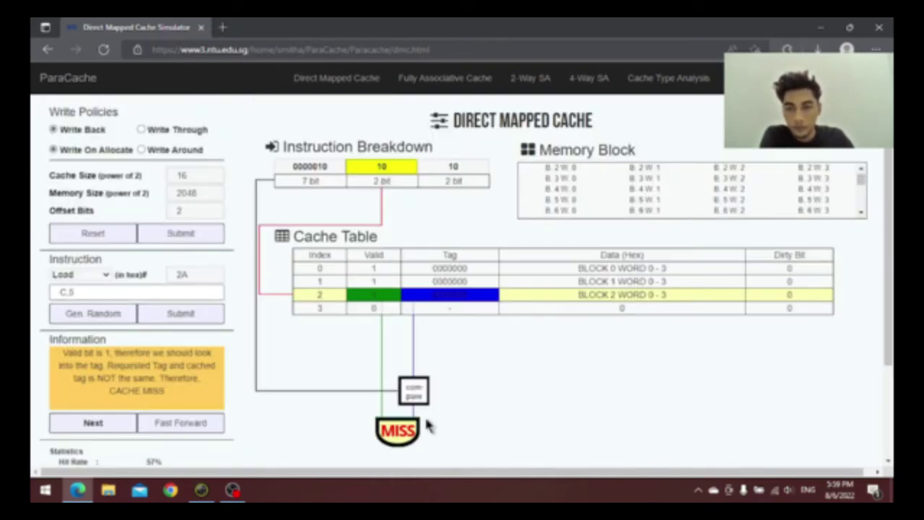
pyautogui.click(109, 426)
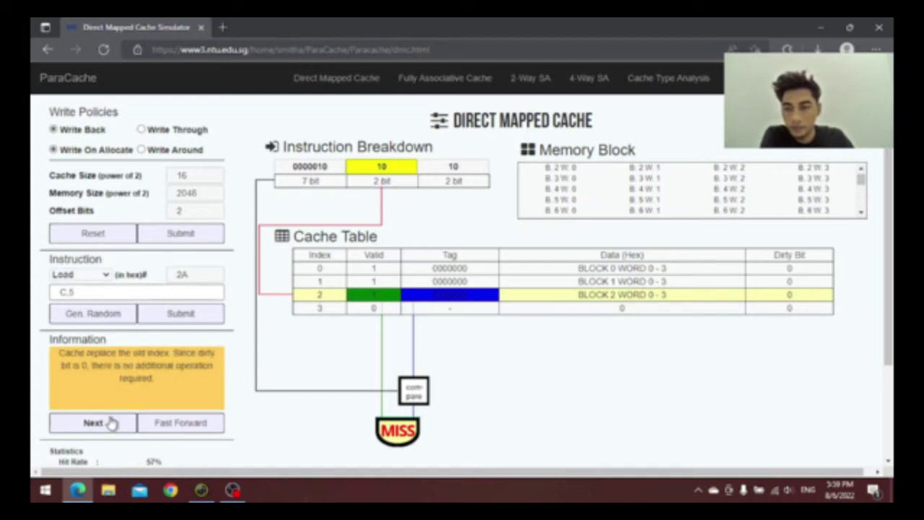
pyautogui.click(109, 425)
pyautogui.click(113, 332)
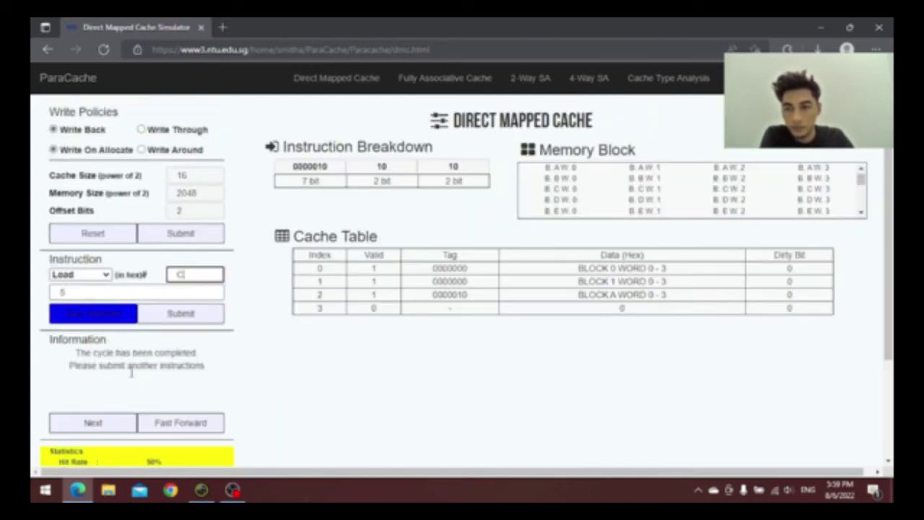
# Submit the Load instruction for hex address C and advance through its whole cycle
pyautogui.click(203, 316)
pyautogui.click(117, 425)
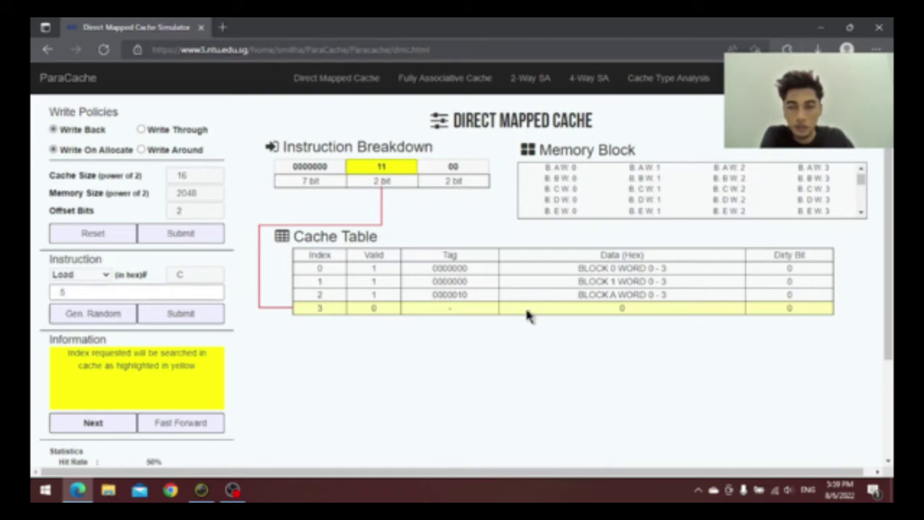
pyautogui.click(111, 427)
pyautogui.click(109, 427)
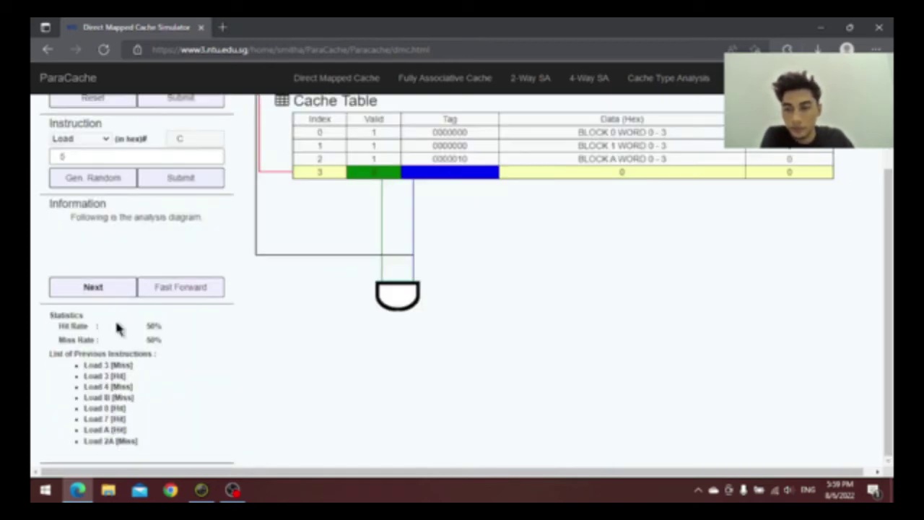
pyautogui.click(109, 287)
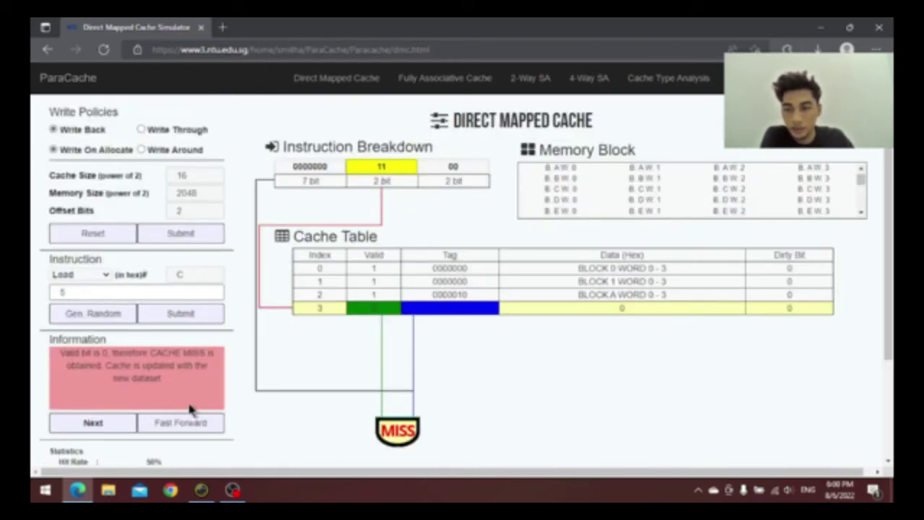
pyautogui.click(92, 427)
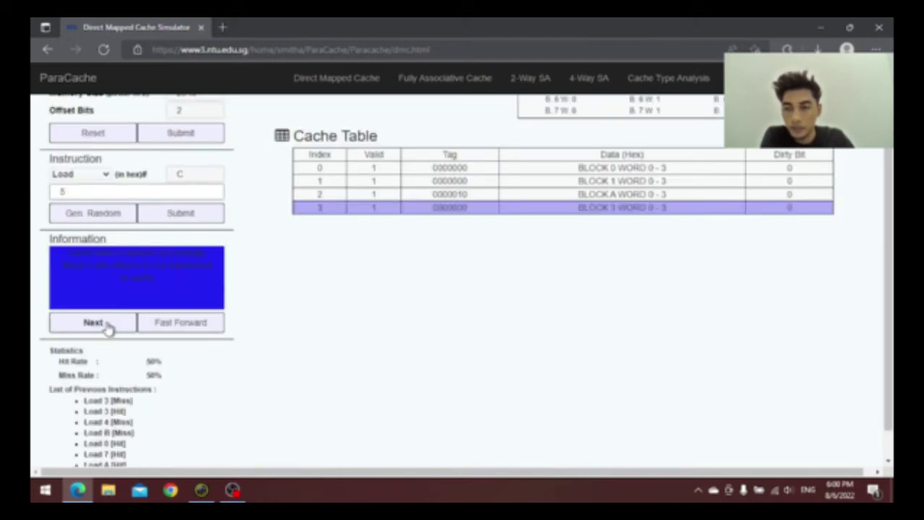
pyautogui.click(94, 322)
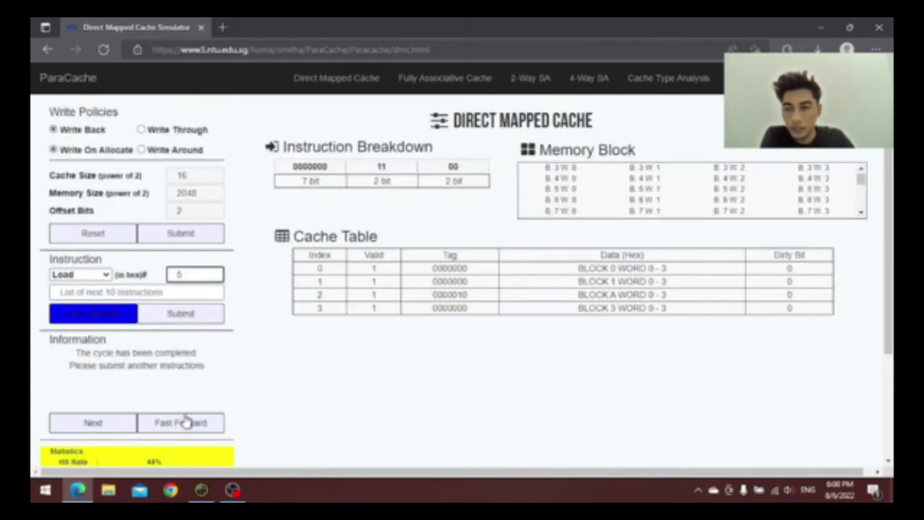
# Submit the final Load instruction for hex address 5 and advance through its whole cycle
pyautogui.click(200, 318)
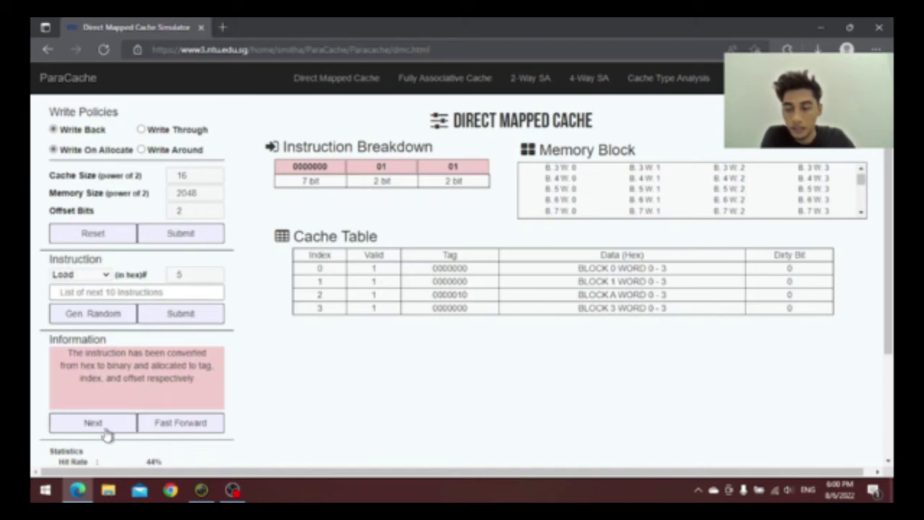
pyautogui.click(104, 429)
pyautogui.click(106, 428)
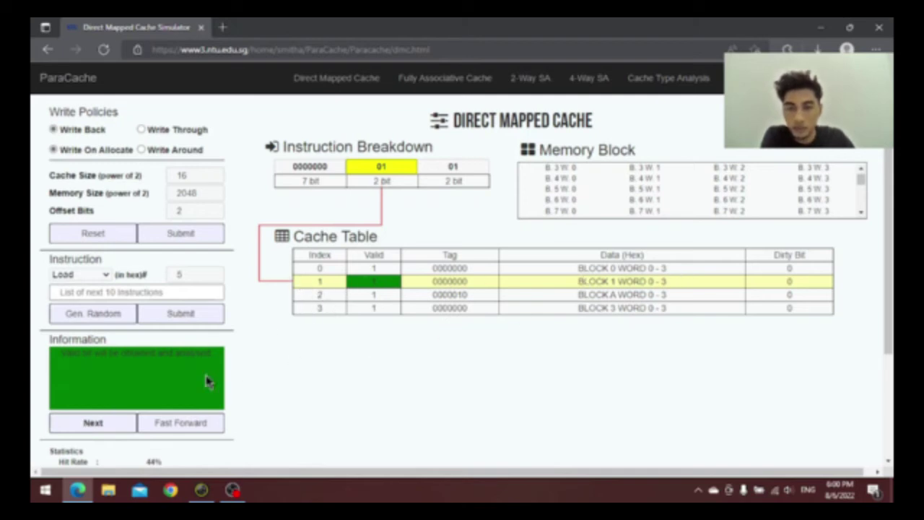
pyautogui.click(104, 428)
pyautogui.scroll(-2, 107, 423)
pyautogui.click(54, 281)
pyautogui.scroll(2, 55, 281)
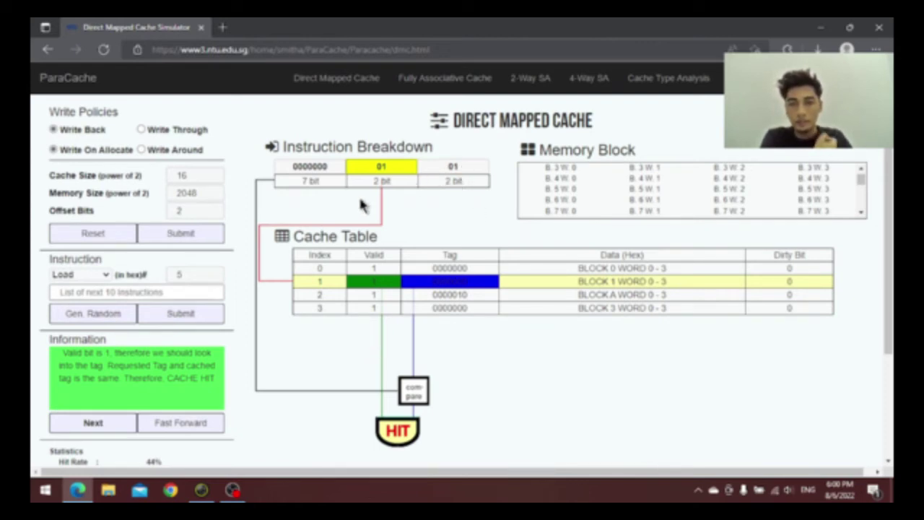
pyautogui.click(80, 429)
pyautogui.scroll(-2, 104, 365)
pyautogui.click(93, 322)
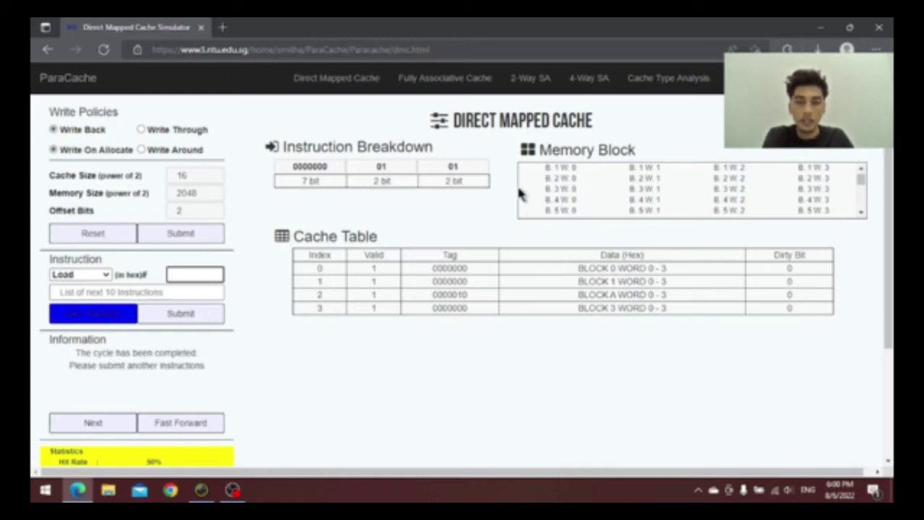
# Review the hit and miss statistics, the list of previous instructions and the final cache table
pyautogui.scroll(-2, 378, 320)
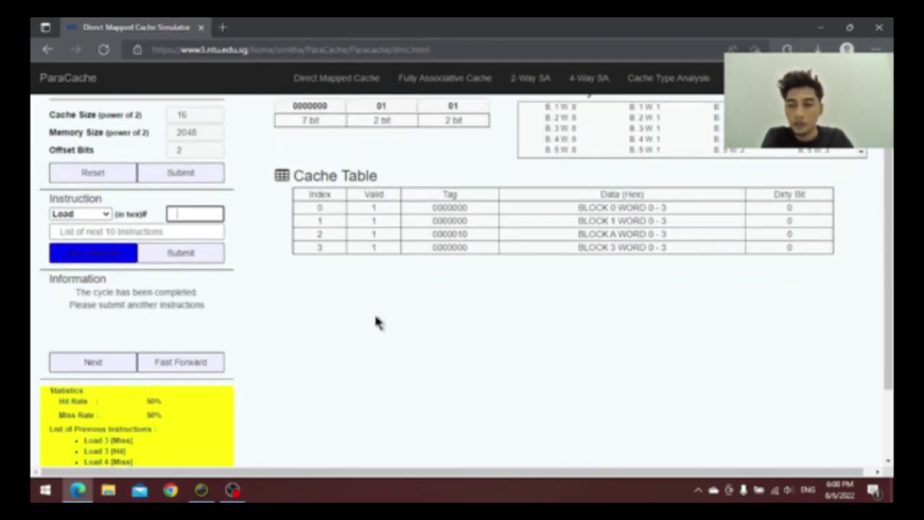
pyautogui.scroll(-1, 473, 304)
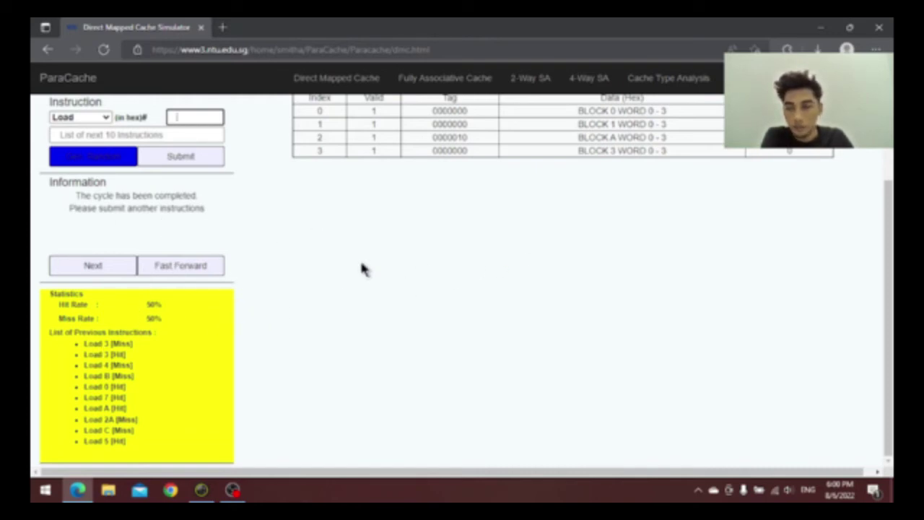
pyautogui.scroll(3, 394, 253)
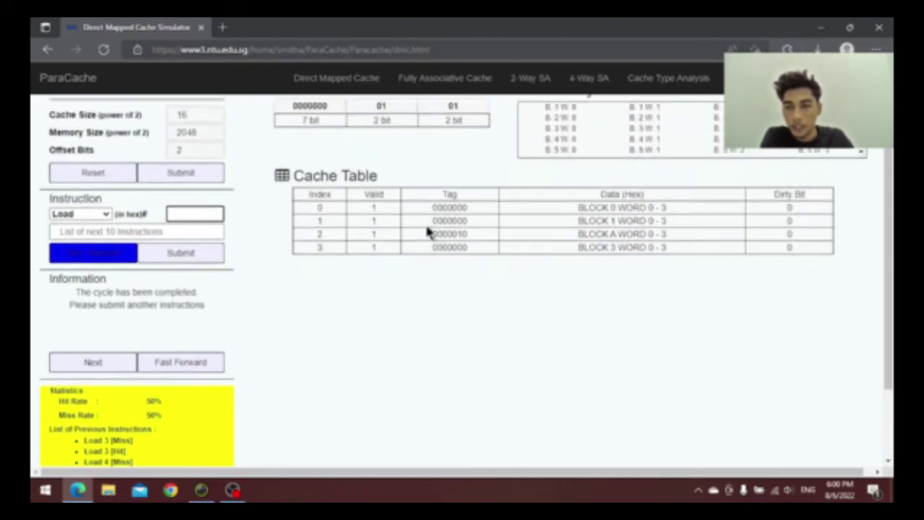
pyautogui.scroll(-2, 275, 245)
pyautogui.scroll(-3, 251, 254)
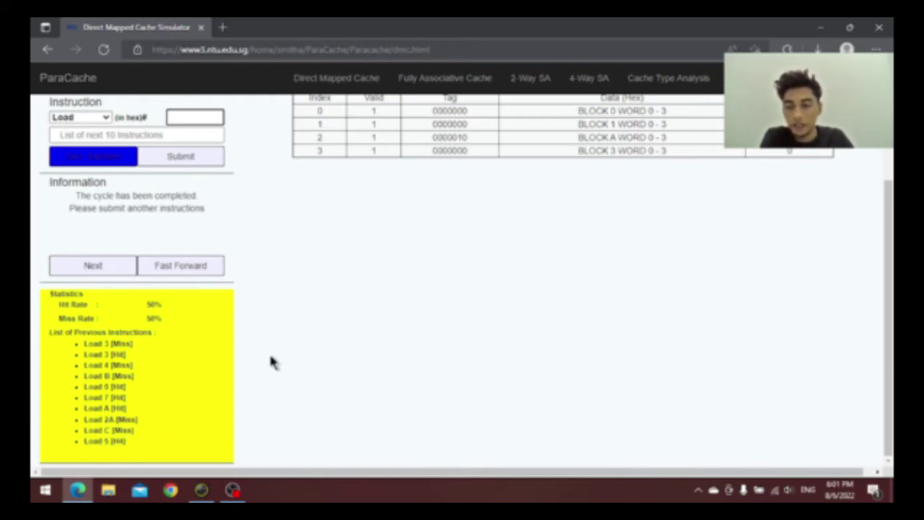
pyautogui.scroll(3, 289, 356)
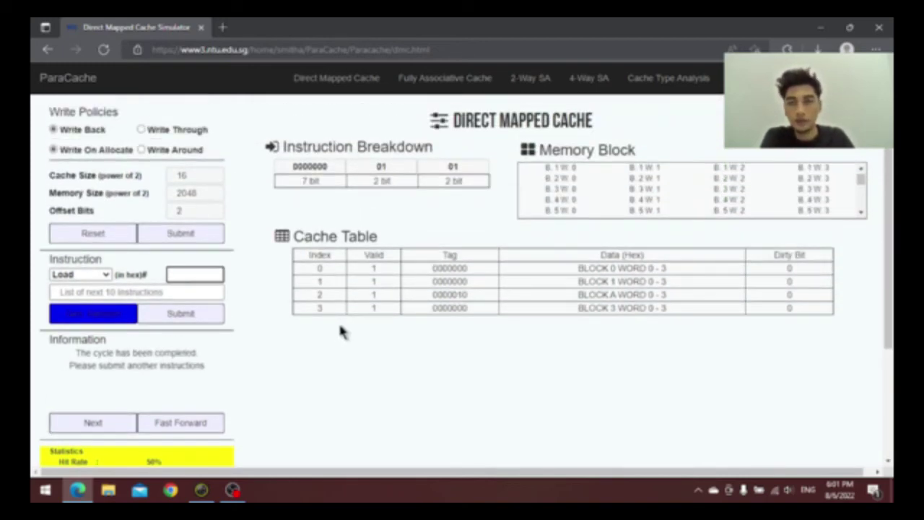